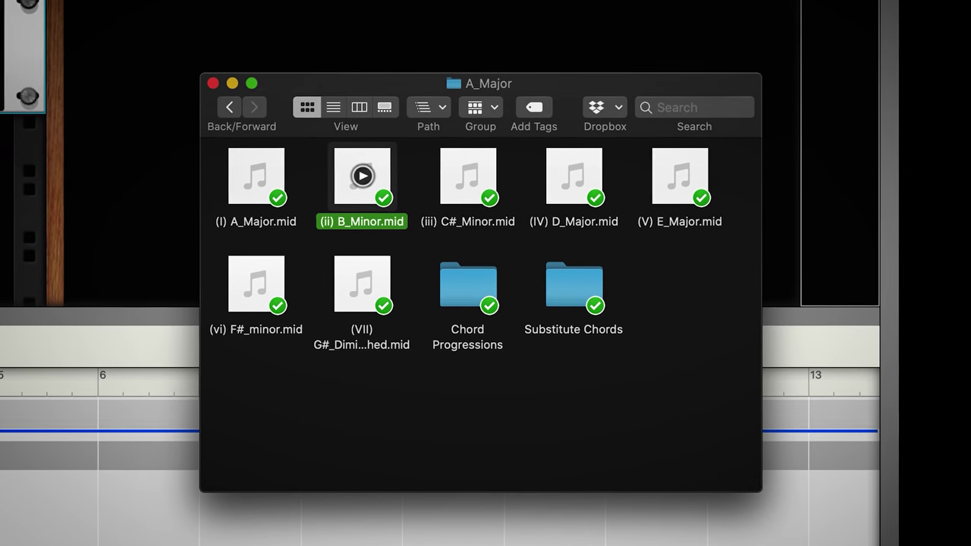
Step: Bring the (VII) G# diminished MIDI chord from the A_Major folder into the sequencer
drag(366, 337, 320, 455)
click(797, 118)
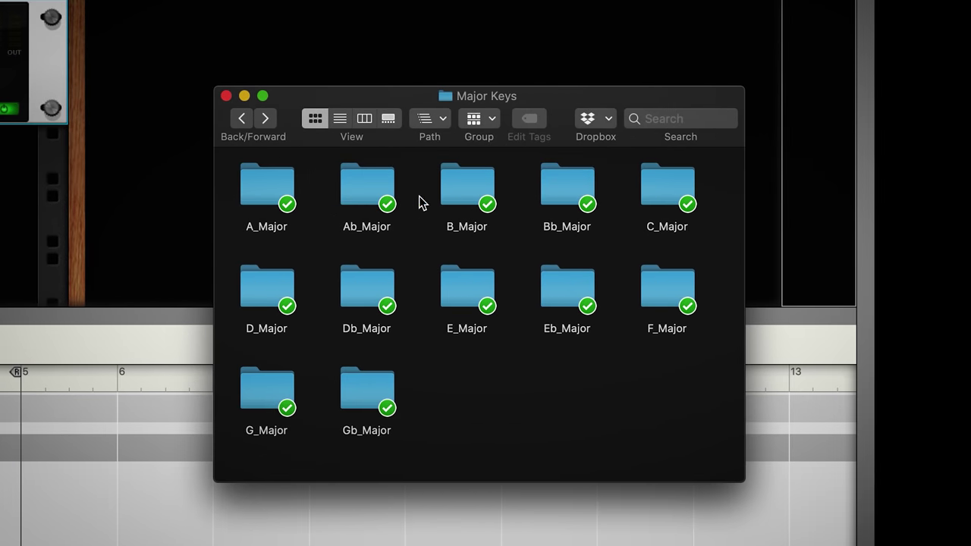
Step: Open the B_Major folder within Major Keys to browse its MIDI chords
double_click(468, 197)
drag(368, 184, 578, 254)
drag(967, 228, 533, 241)
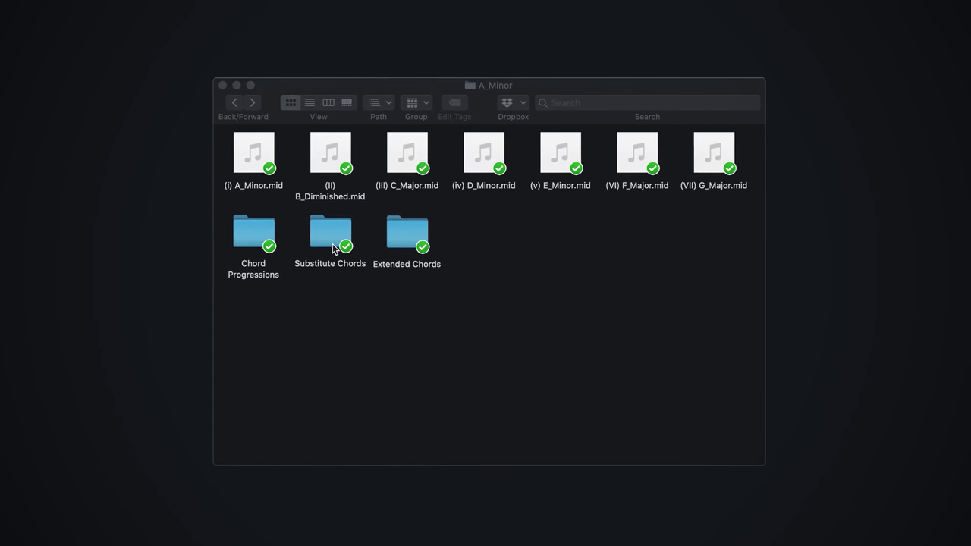
Step: Open the A_Minor Substitute Chords folder and widen the column listing the Pro Chord Progressions files
click(331, 241)
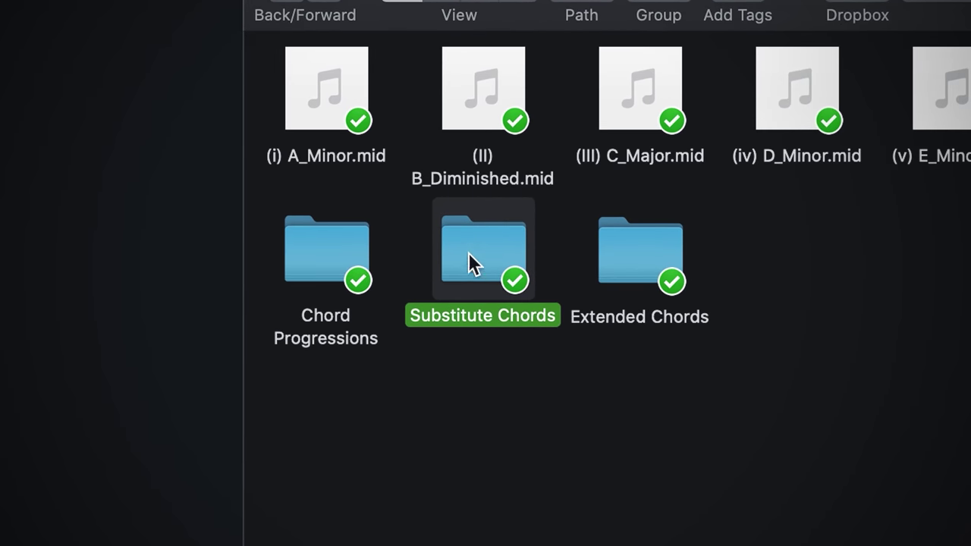
double_click(331, 241)
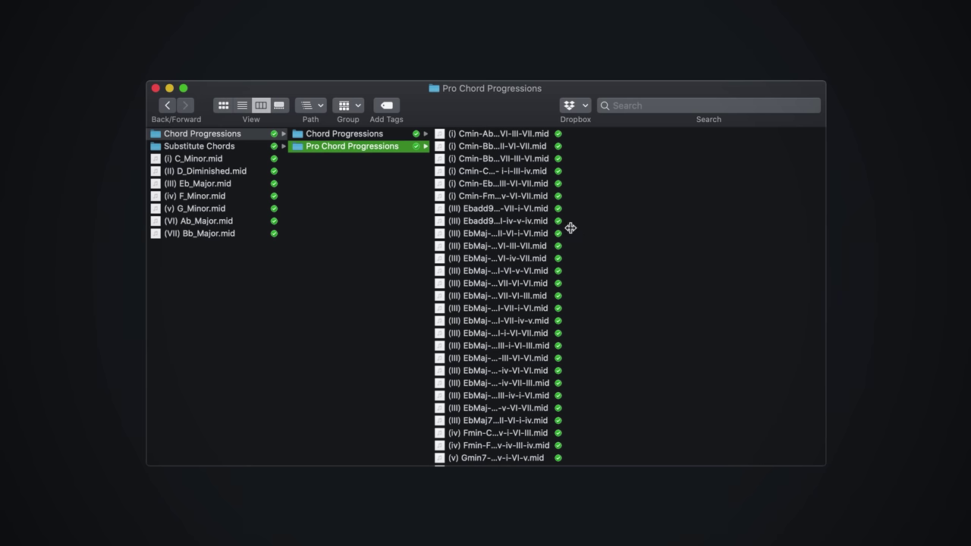
drag(570, 227, 663, 226)
scroll(563, 325, left, 5)
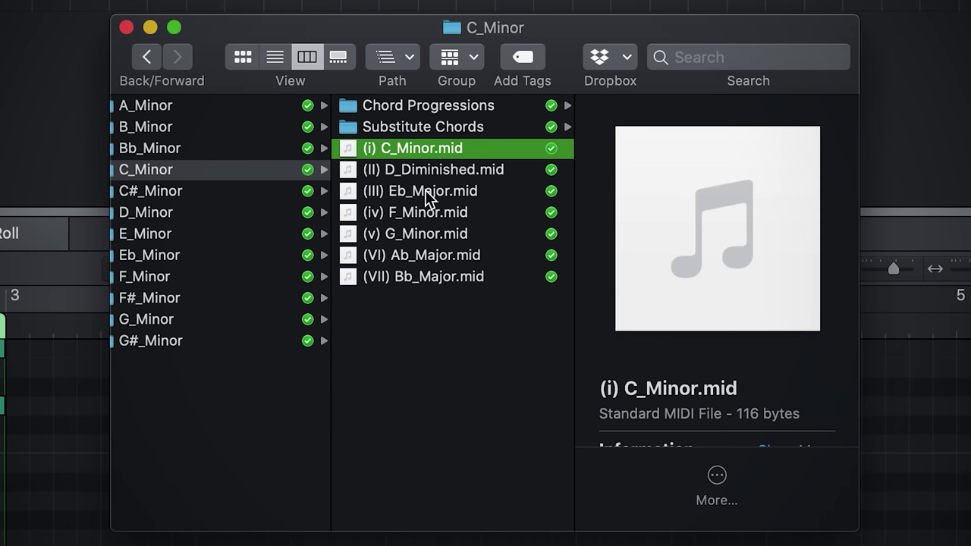
Step: Add the (v) G_Minor and (i) C_Minor MIDI chords from the C_Minor folder to the instrument track
drag(429, 234, 491, 213)
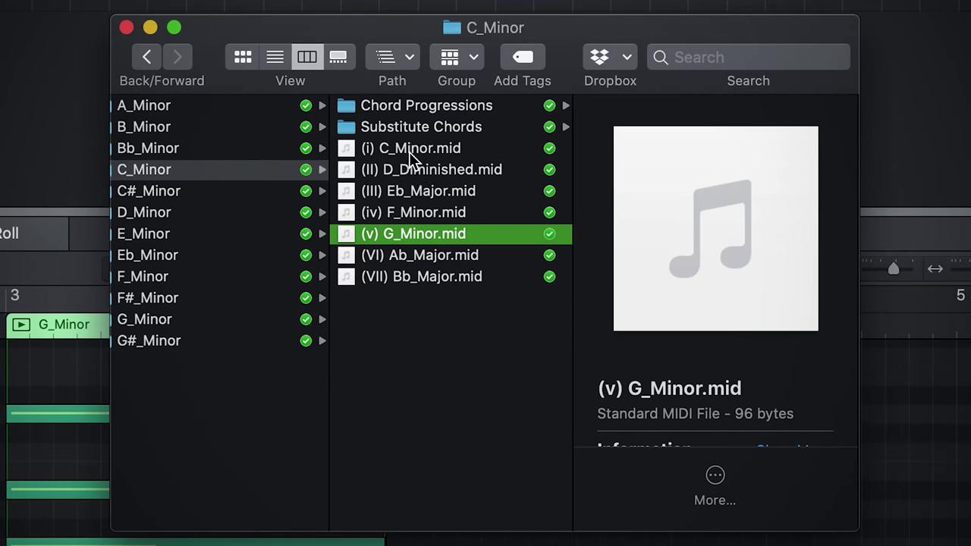
drag(409, 151, 0, 0)
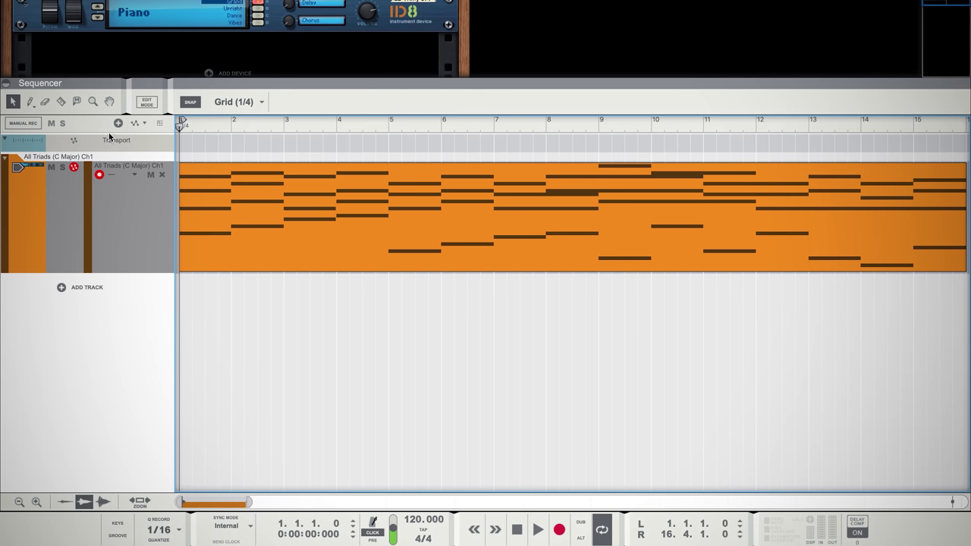
Step: Open the All Triads (C Major) clip for note editing and move all of its notes up in pitch together
double_click(371, 224)
key(super+a)
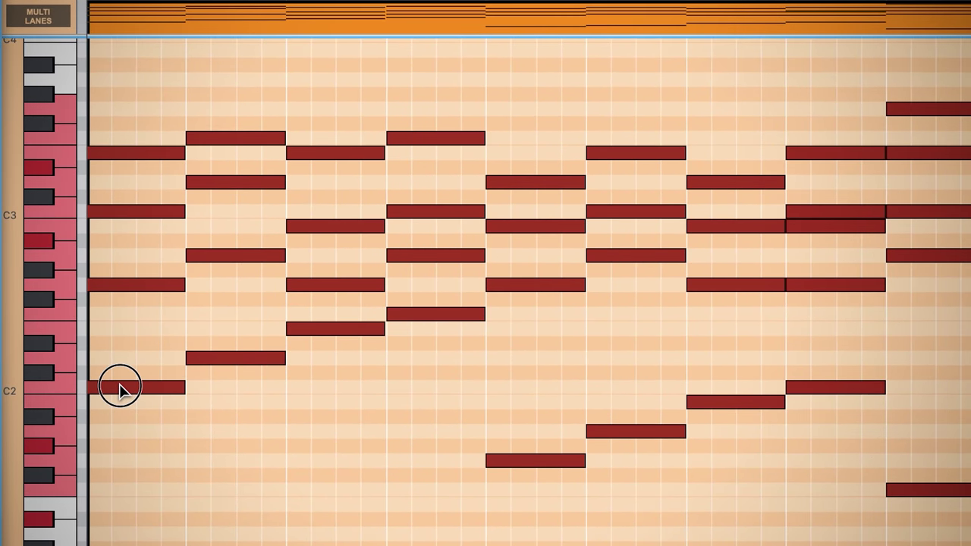
drag(121, 385, 121, 357)
click(220, 455)
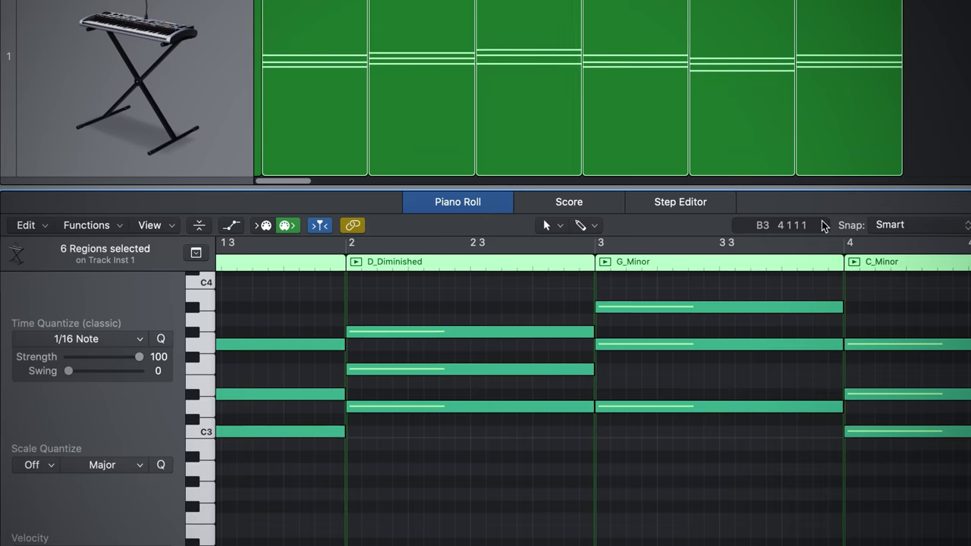
Step: Invert the C_Minor chord at bar 4 and the Bb_Major chord at bar 5 by raising their lowest notes one octave
scroll(683, 465, right, 5)
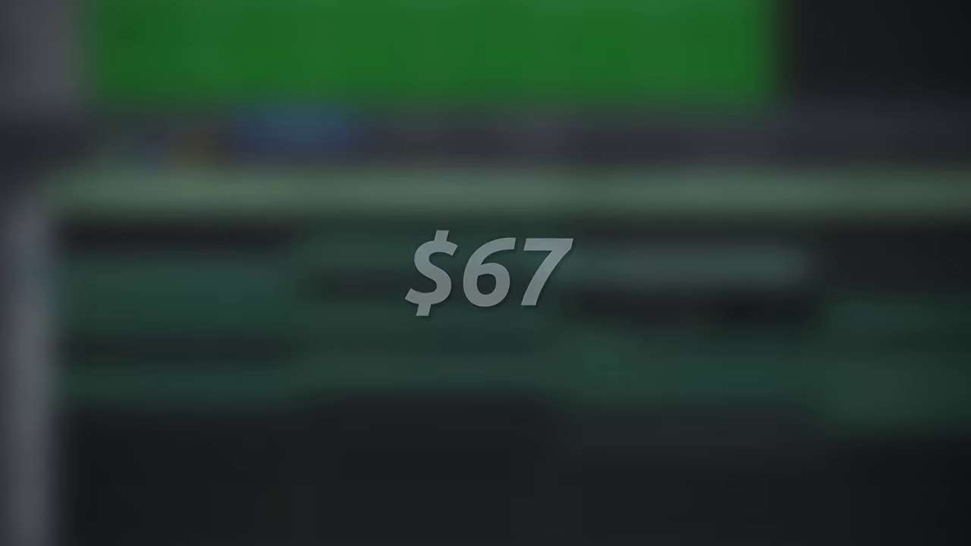
click(628, 234)
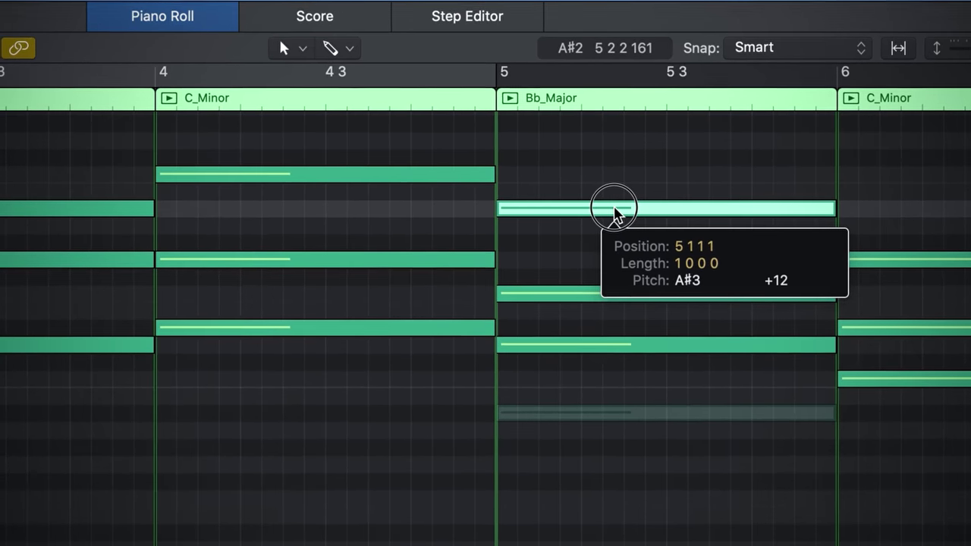
click(602, 521)
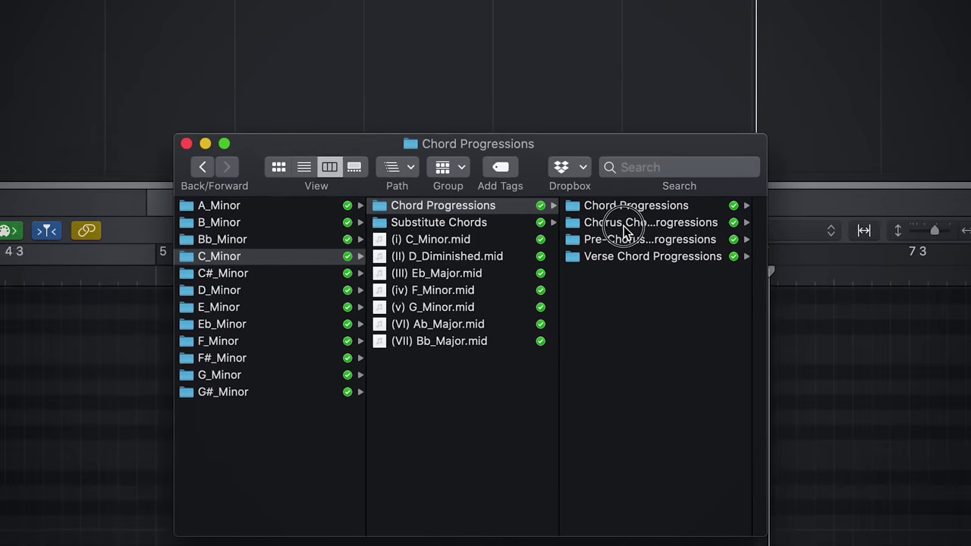
Step: Add the Ebadd9-BbMaj-CSus4-AbMaj and EbMaj-BbMaj-AbMaj-EbMaj progressions from C_Minor's Chorus Chord Progressions folder to the track at bars 1 and 5
click(650, 280)
drag(445, 247, 384, 205)
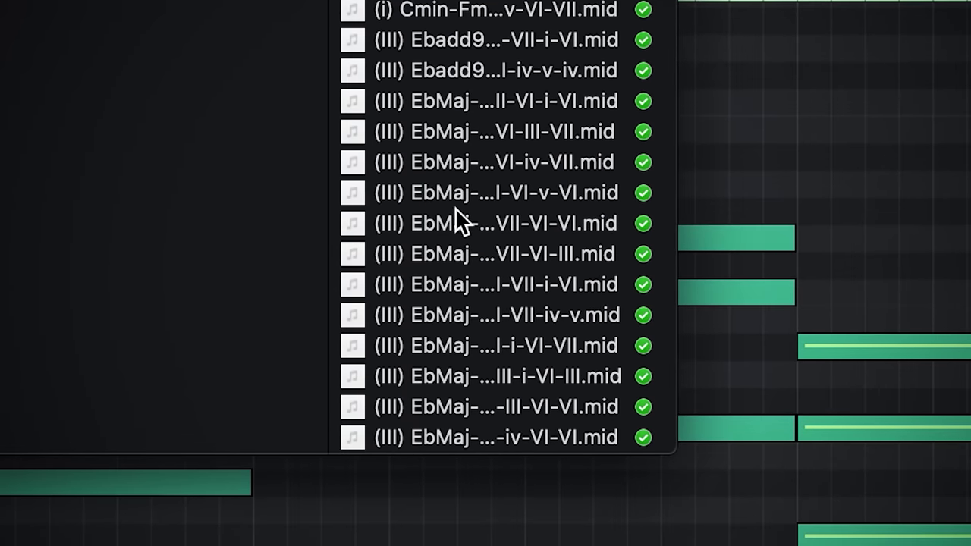
drag(970, 545, 891, 231)
drag(546, 218, 545, 220)
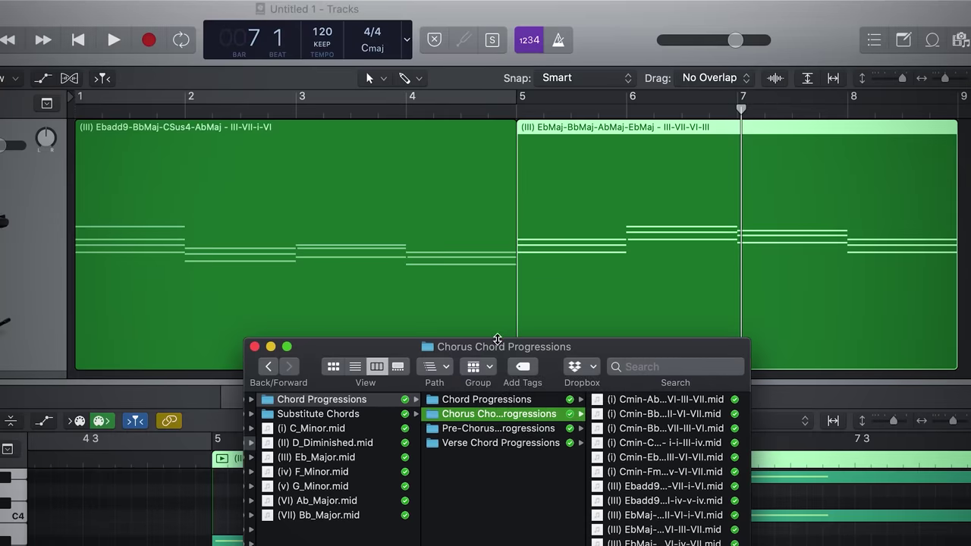
Step: Play back the EbMaj-BbMaj-AbMaj-EbMaj progression from bar 5
click(233, 458)
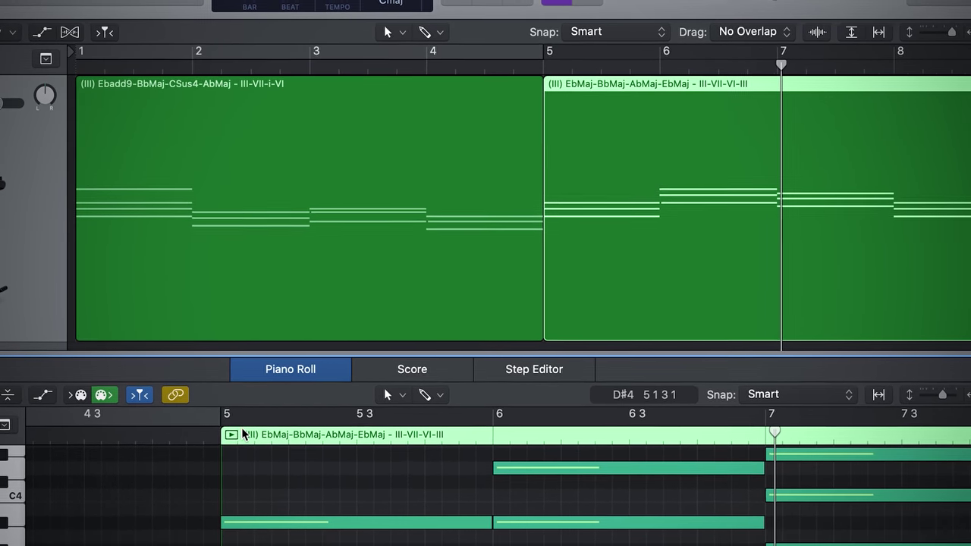
click(222, 423)
key(space)
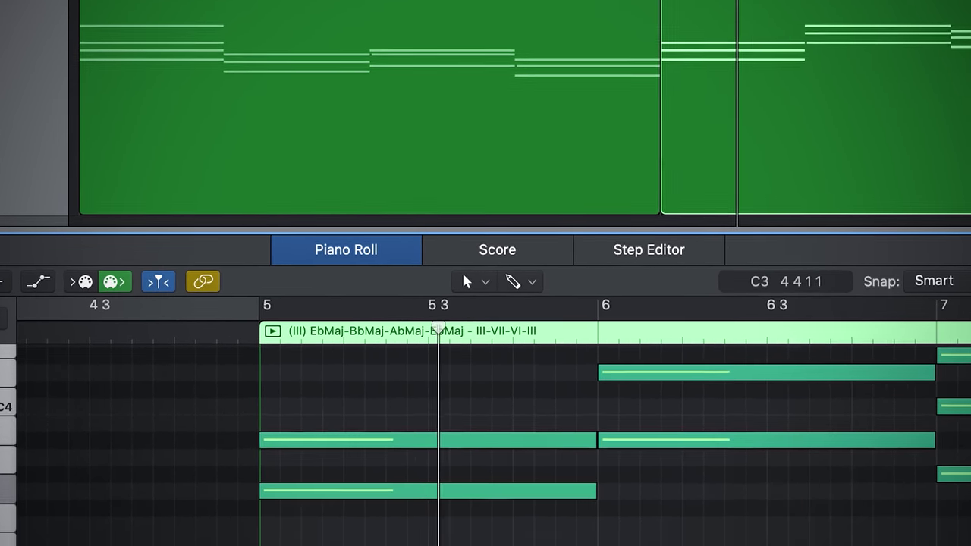
scroll(486, 425, down, 5)
scroll(486, 425, up, 4)
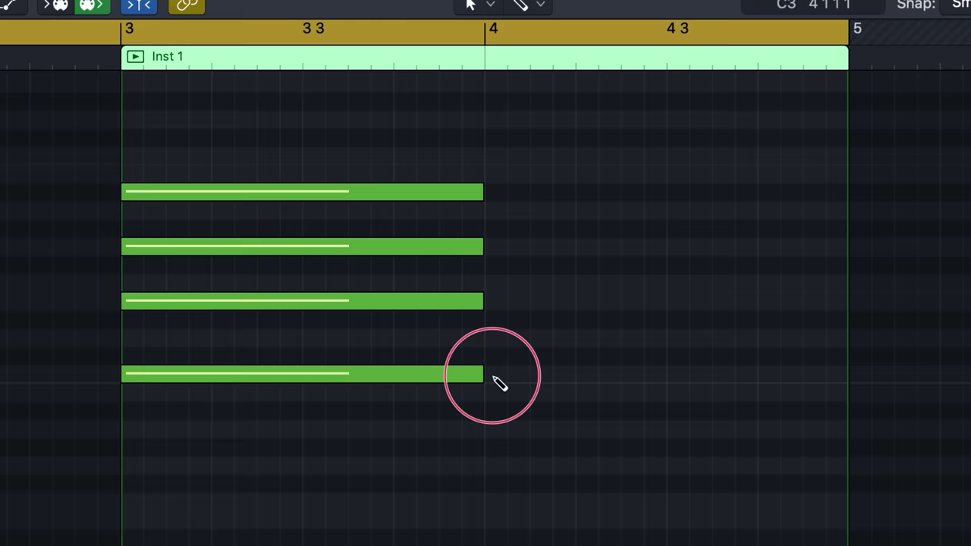
Step: Draw a one-bar chord of C3, D3, F#3 and A3 at bar 4 of the Inst 1 region
click(497, 379)
click(493, 345)
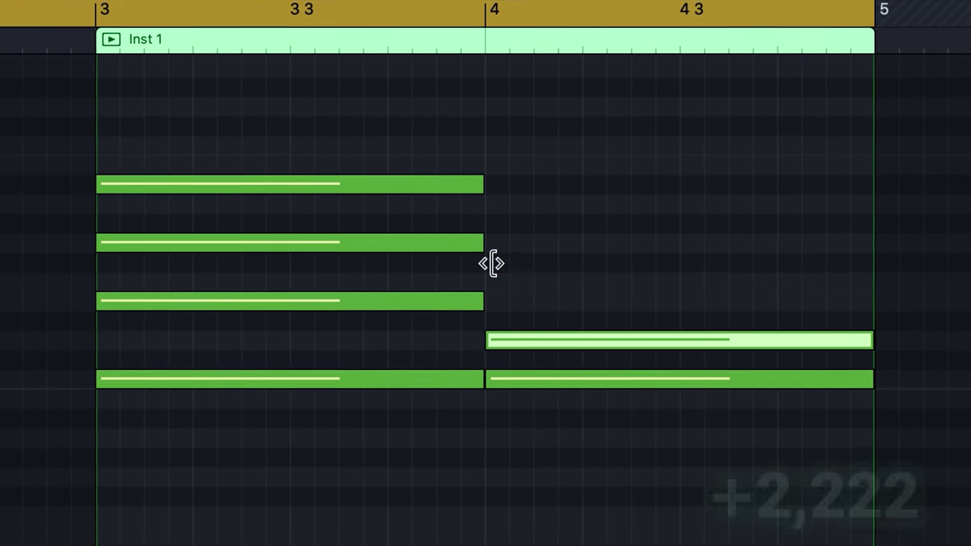
click(498, 264)
click(498, 206)
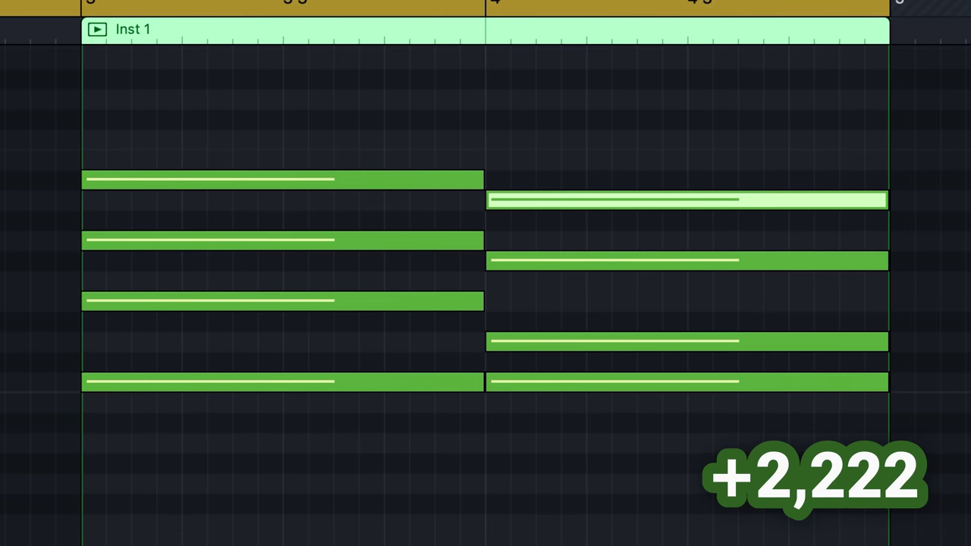